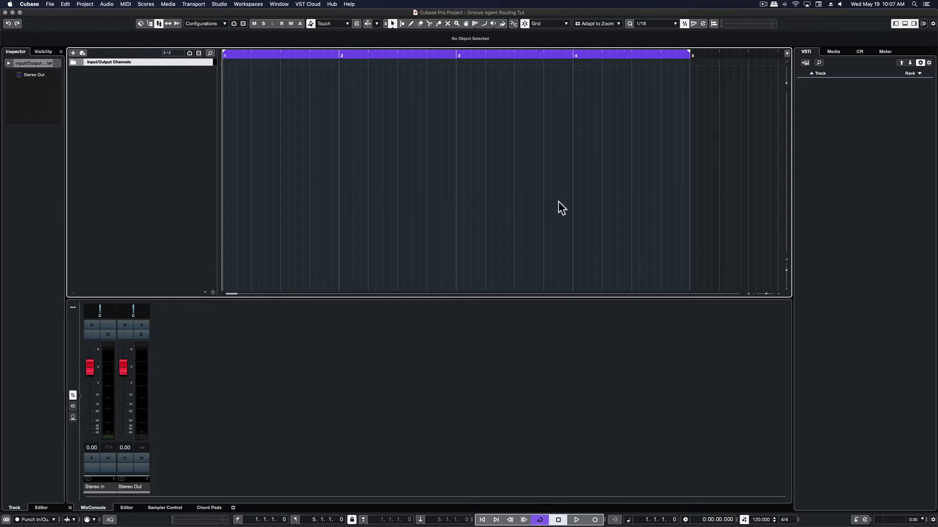
# Step: Browse the Media tab's Loops & Samples to the Production Grooves library
pyautogui.click(919, 76)
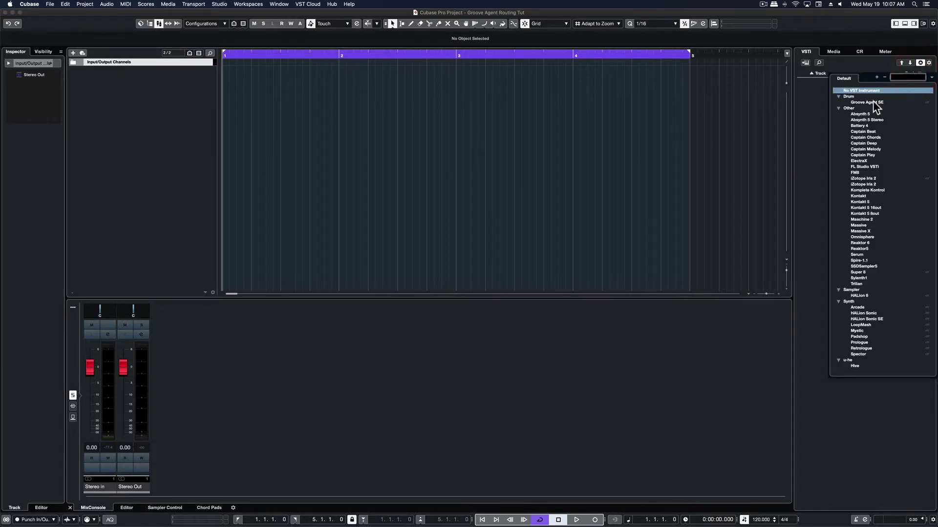
pyautogui.click(818, 101)
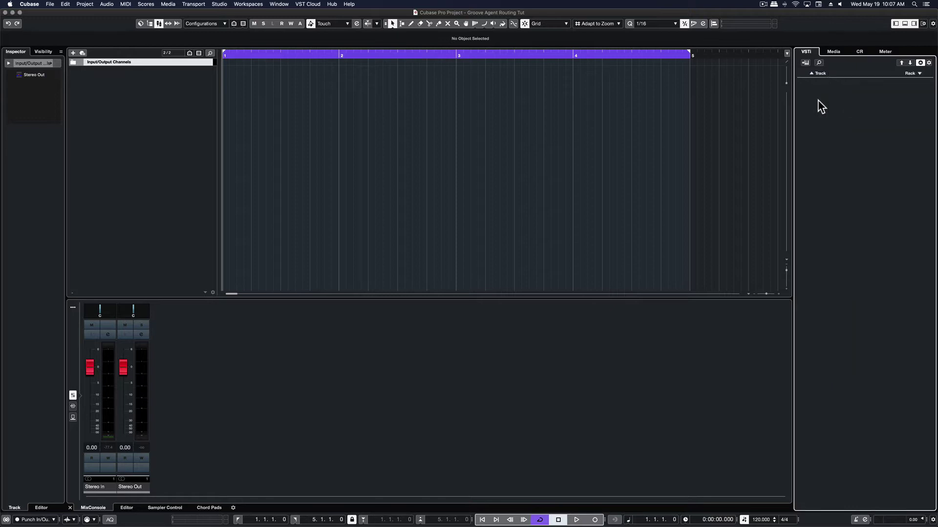
pyautogui.click(834, 52)
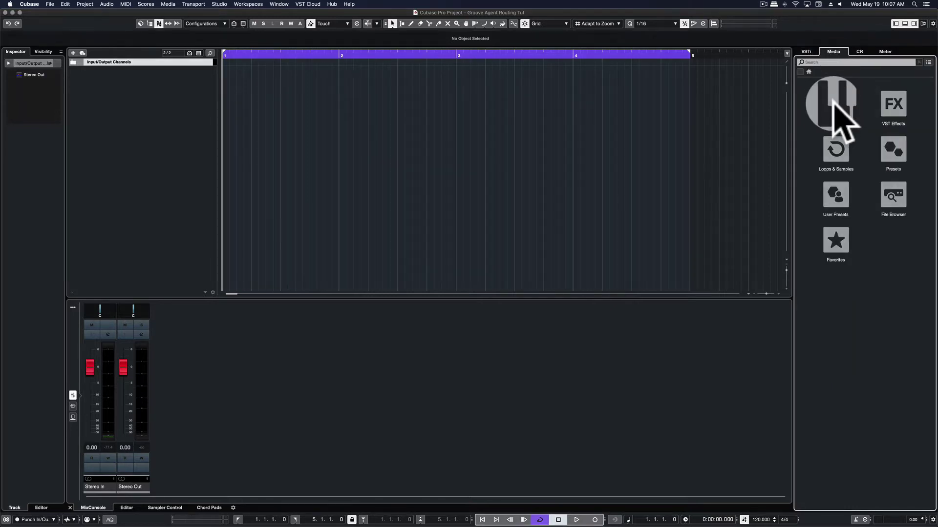
pyautogui.click(833, 155)
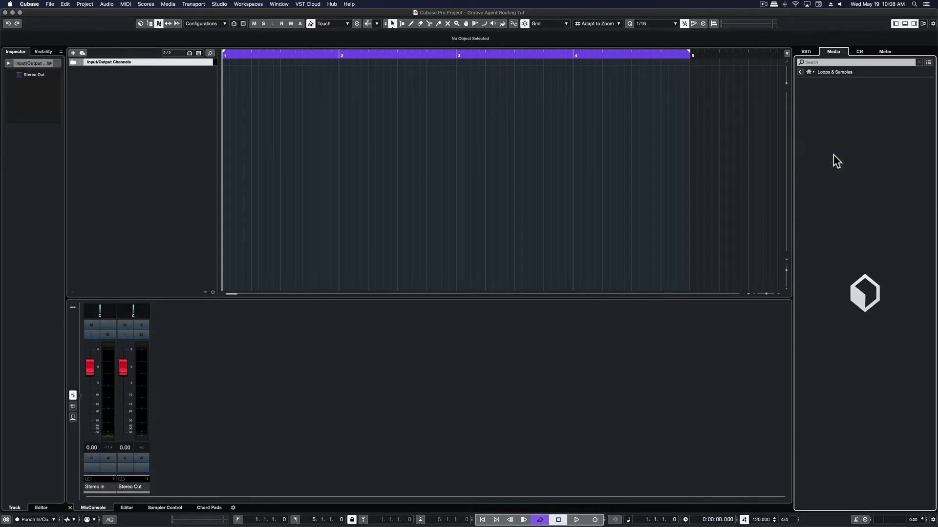
pyautogui.scroll(-5, 863, 221)
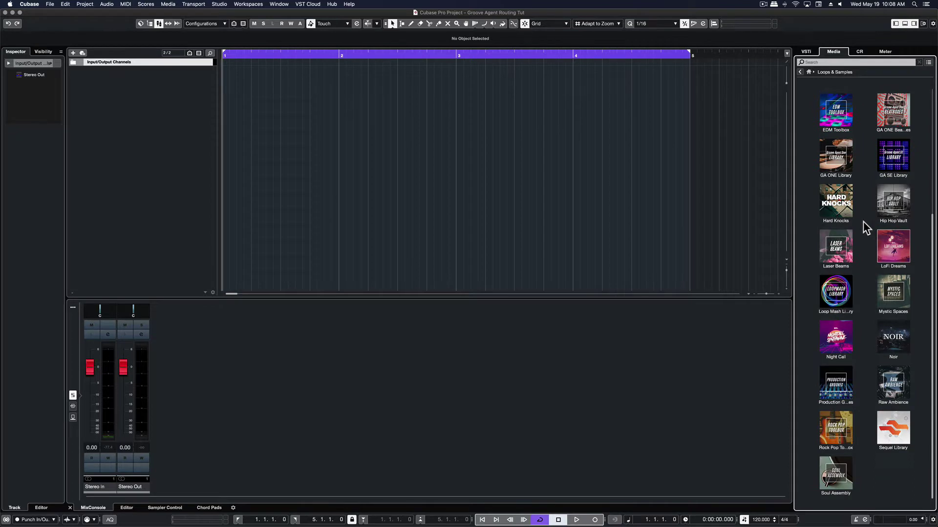
pyautogui.click(840, 391)
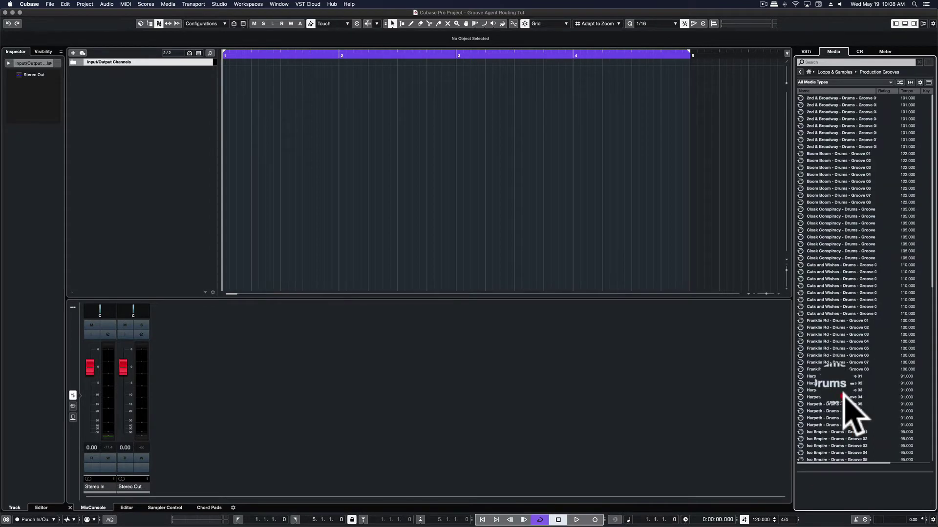
# Step: Preview several drum grooves (2nd & Broadway, Addielove), returning to 56 Degrees - Drums - Groove 02
pyautogui.click(839, 118)
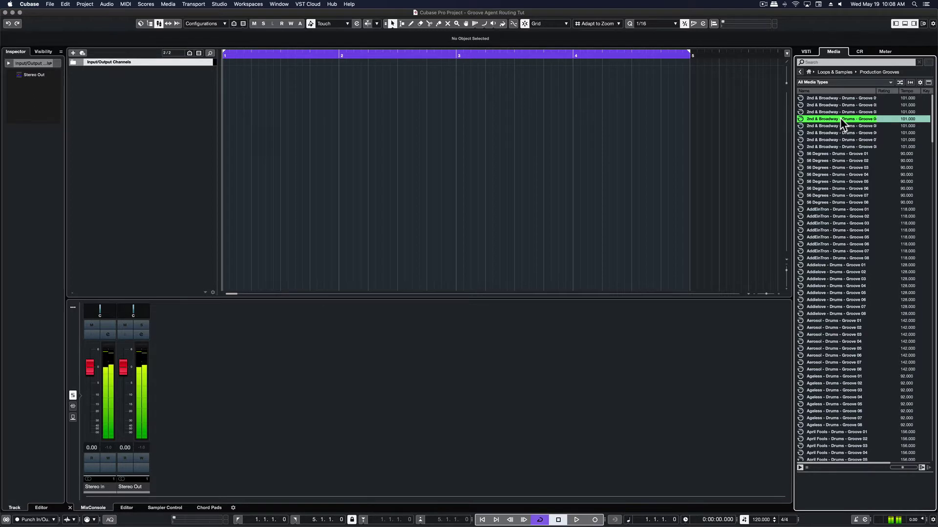
pyautogui.click(842, 161)
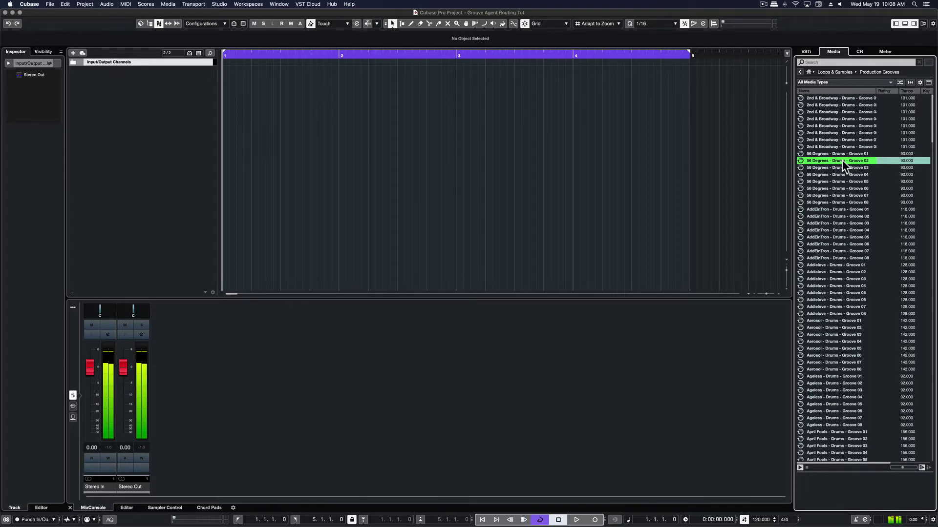
pyautogui.click(838, 265)
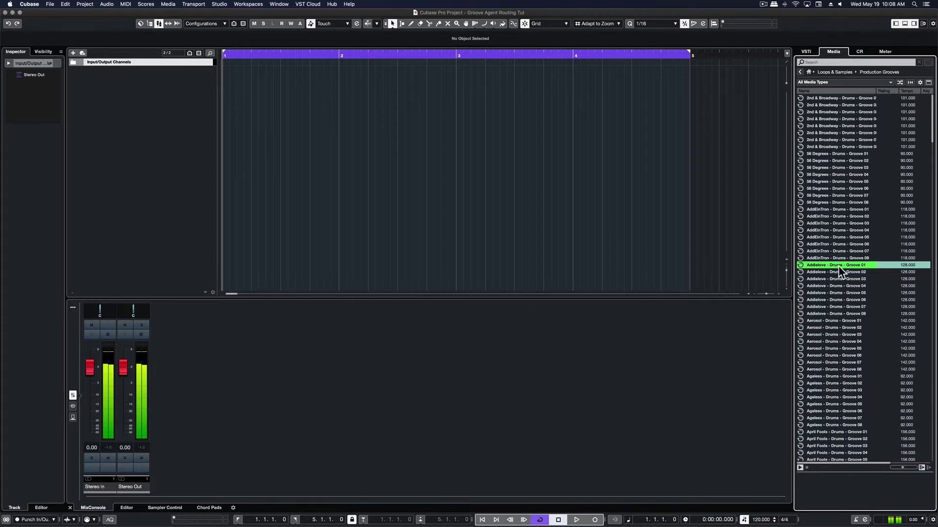
pyautogui.click(848, 105)
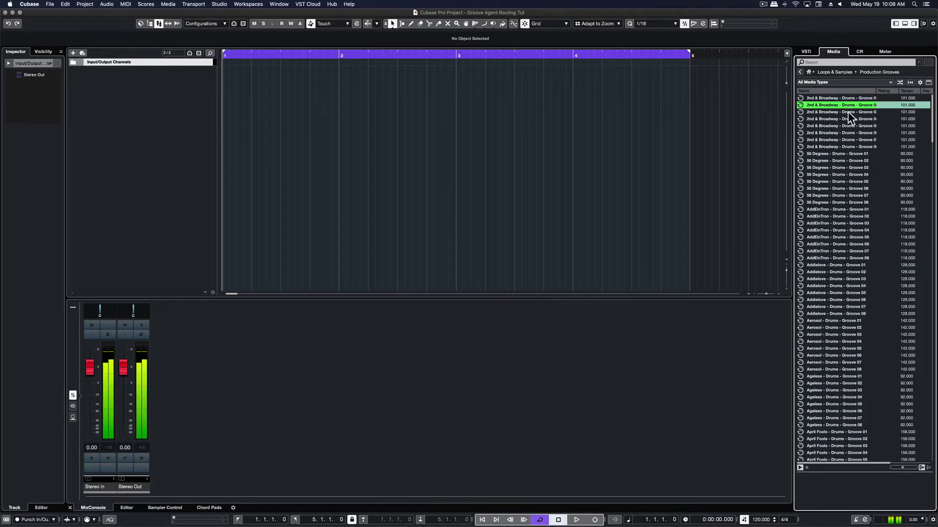
pyautogui.click(848, 111)
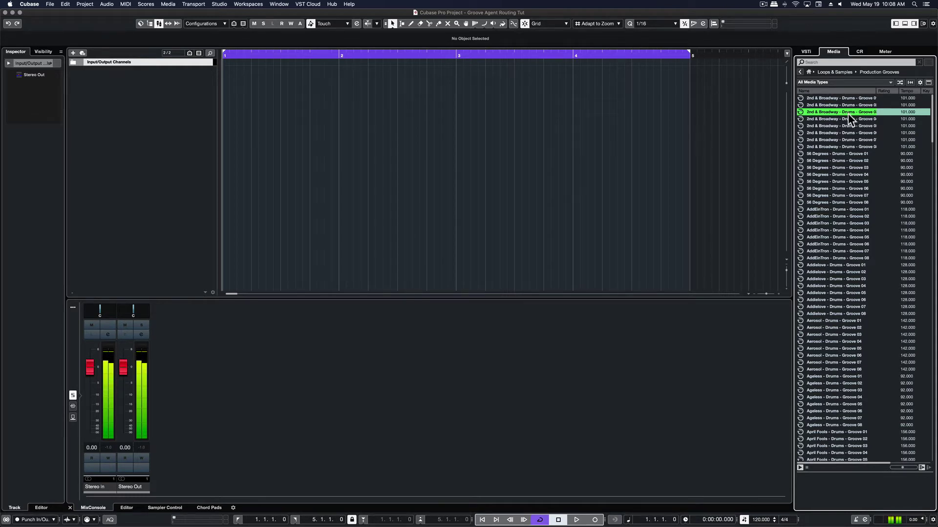
pyautogui.click(844, 160)
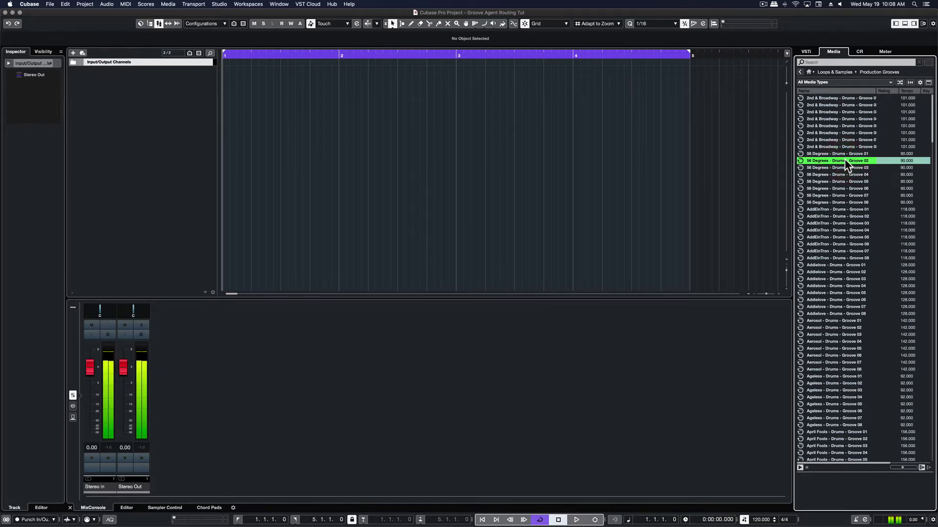
# Step: Load the 56 Degrees Groove 02 loop as a Groove Agent SE track, select it, and play it
pyautogui.doubleClick(845, 161)
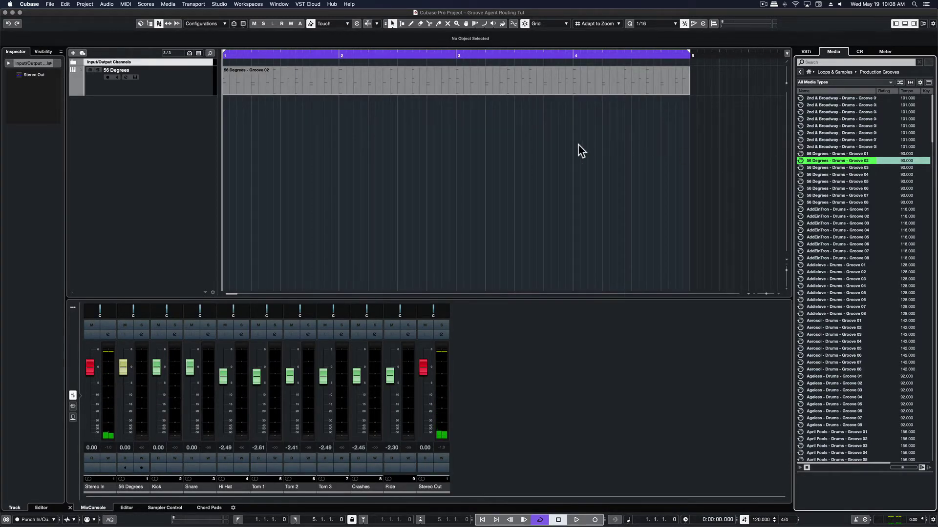
pyautogui.click(521, 52)
pyautogui.click(521, 54)
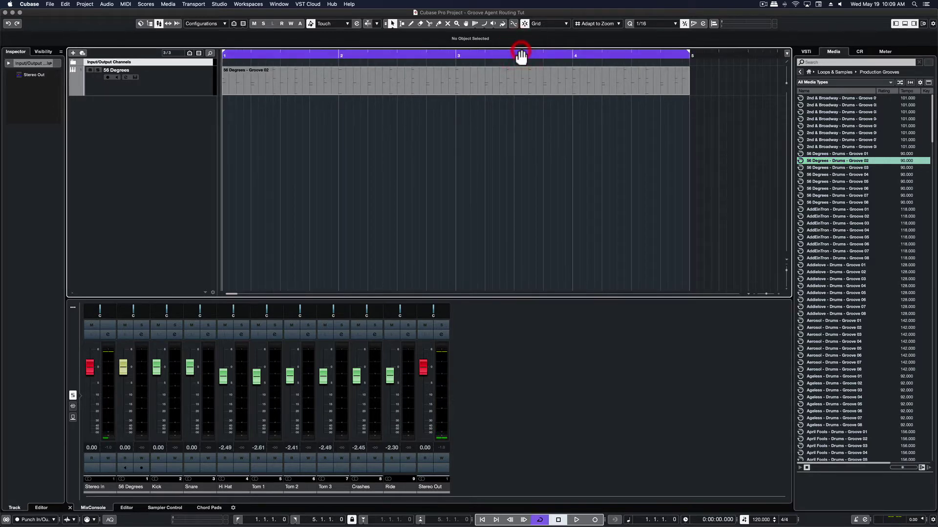
pyautogui.click(180, 79)
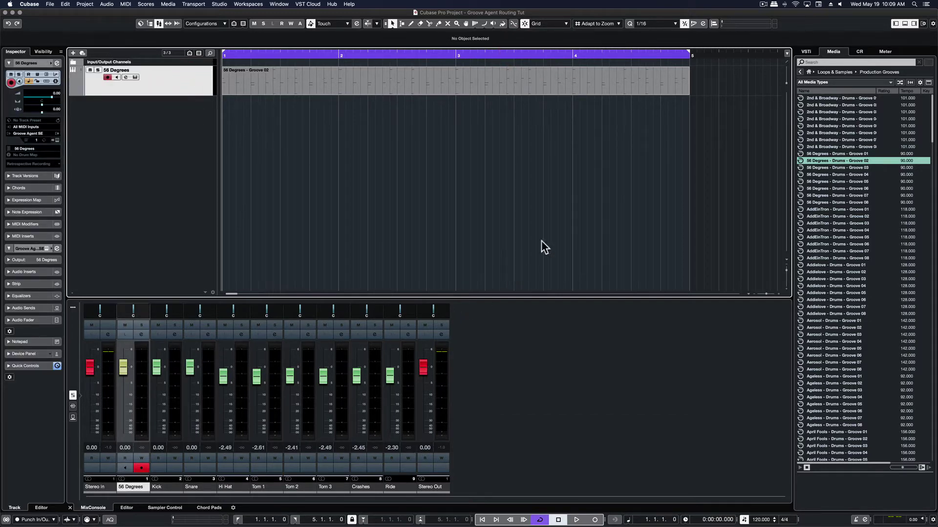
pyautogui.click(806, 50)
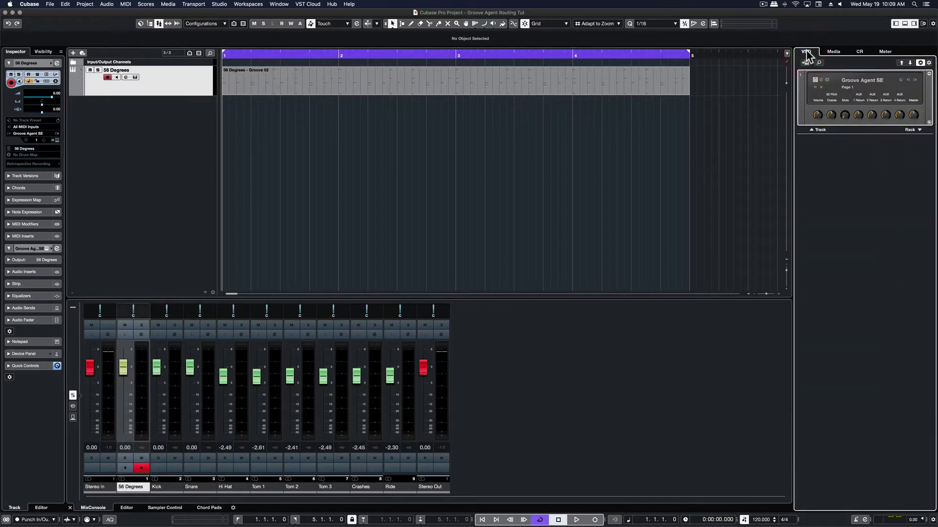
pyautogui.press('space')
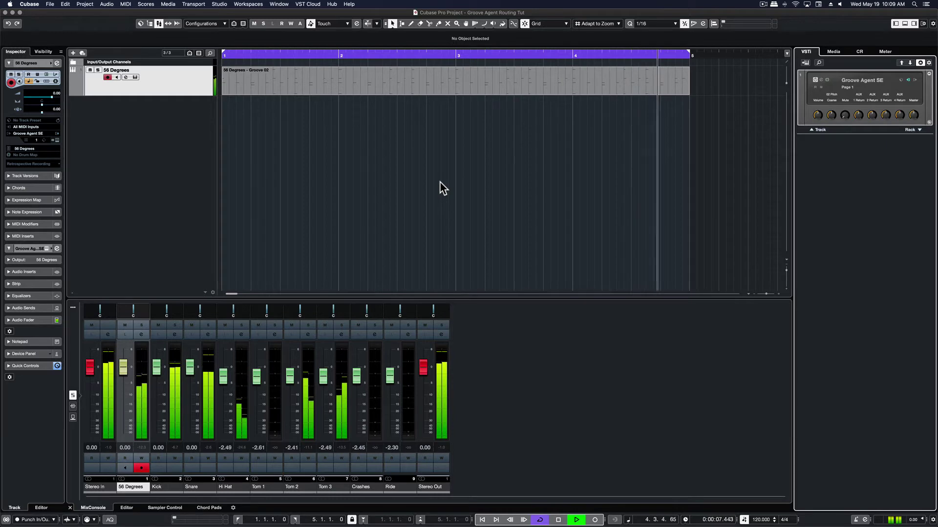
# Step: Stop playback and set the project tempo to 100
pyautogui.press('space')
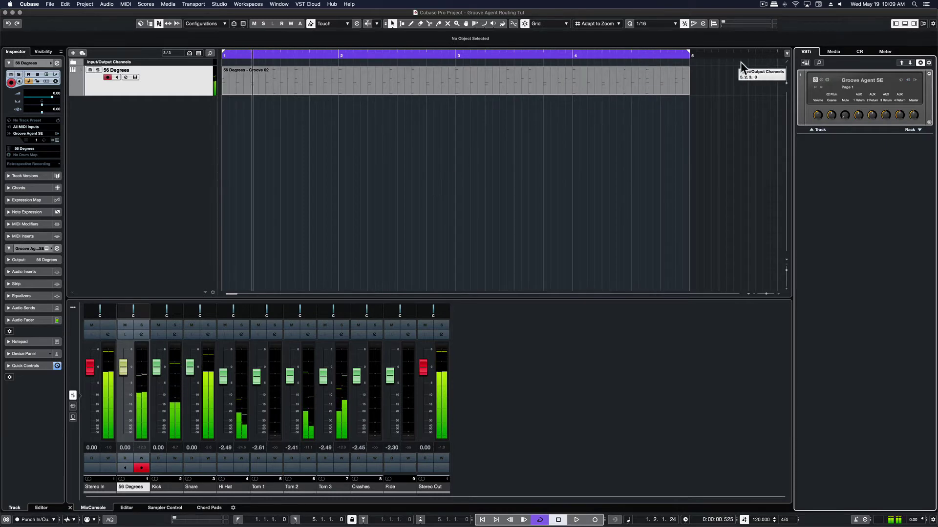
pyautogui.click(833, 51)
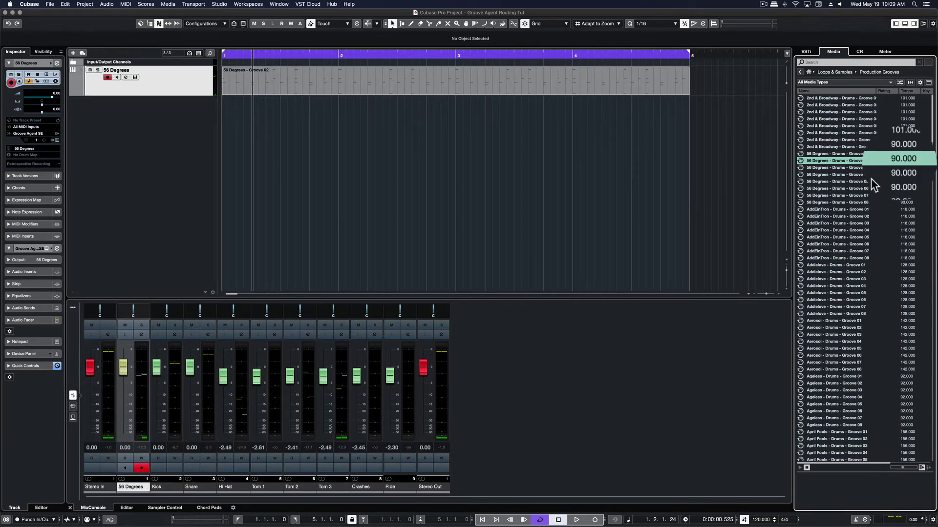
pyautogui.click(764, 520)
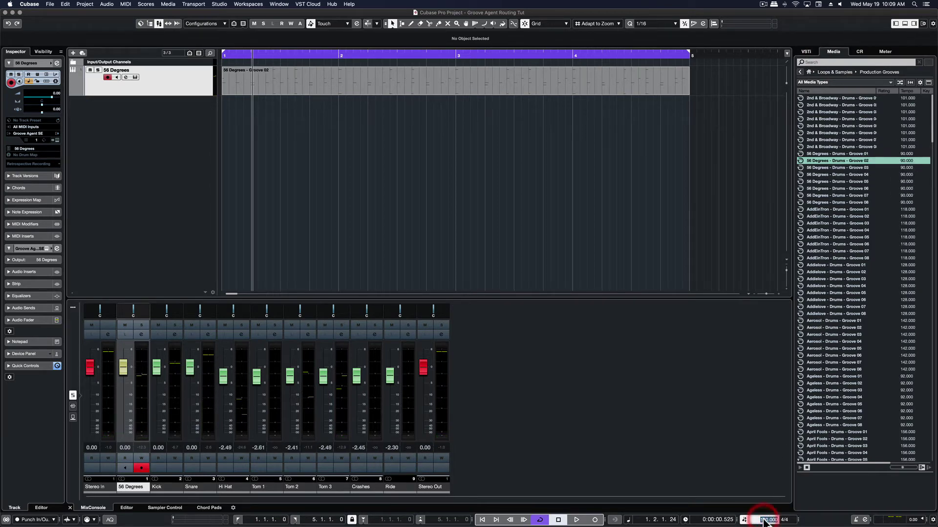
pyautogui.write('100')
pyautogui.press('Return')
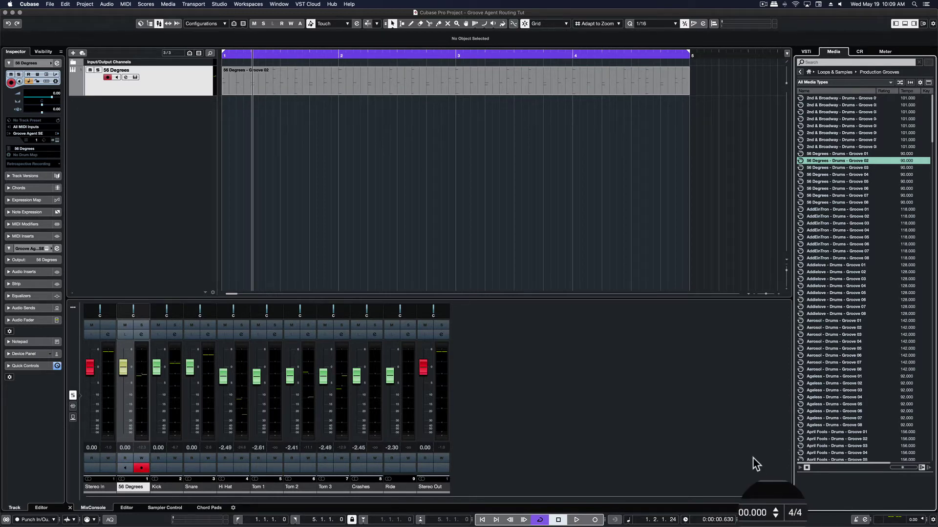
# Step: Play the groove at 100 BPM, stop, and select the Groove 02 drum event
pyautogui.press('space')
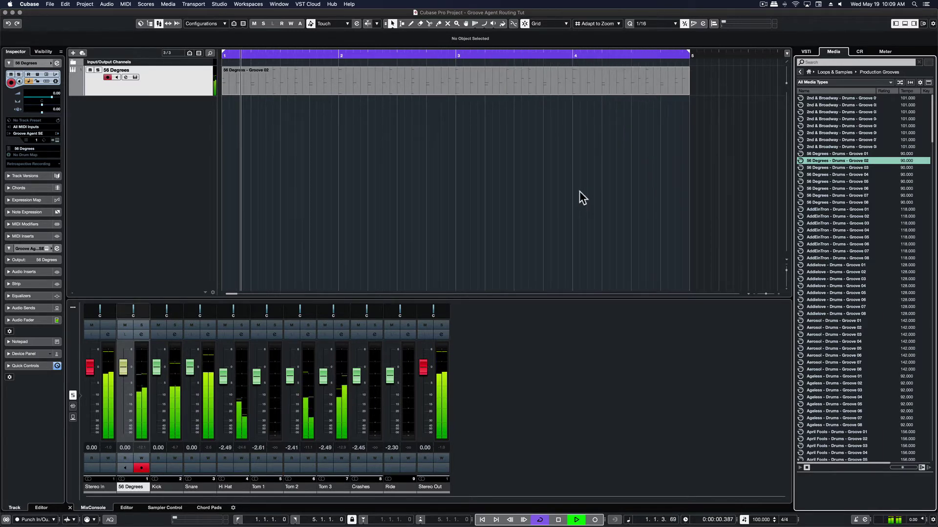
pyautogui.press('space')
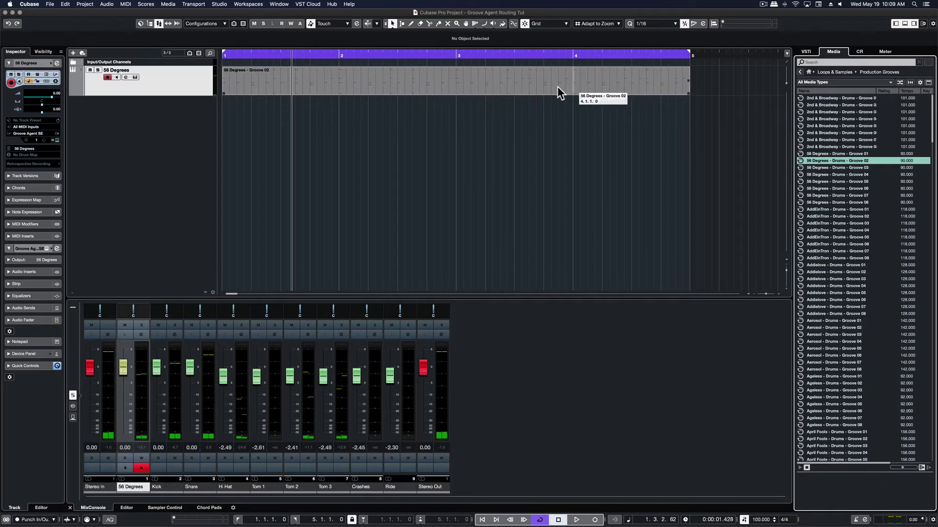
pyautogui.click(517, 87)
# Step: Open the Groove 02 event in the Key Editor and open the Groove Agent SE instrument window
pyautogui.doubleClick(516, 87)
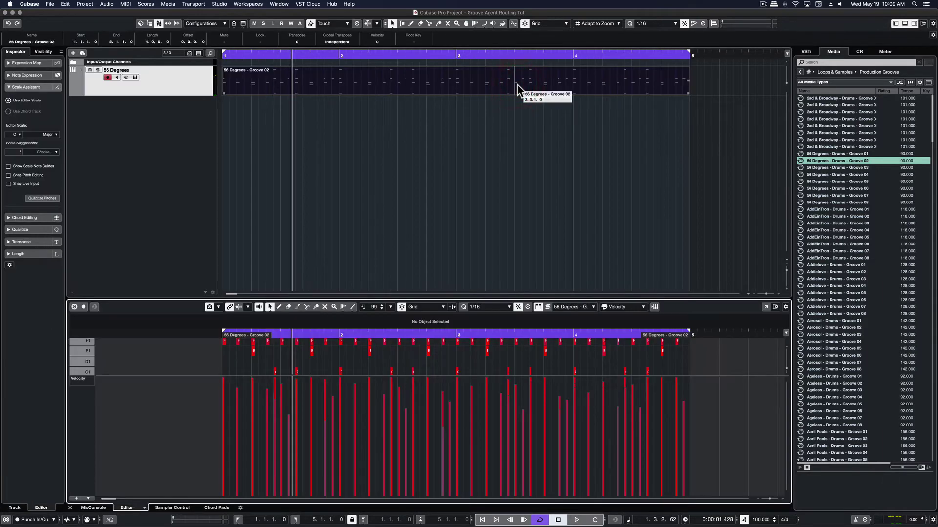
pyautogui.click(806, 51)
pyautogui.click(820, 80)
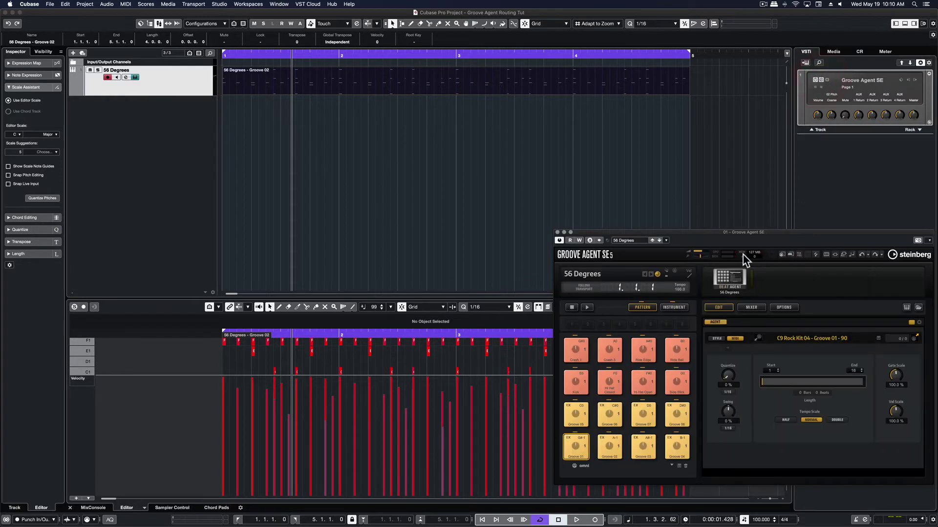
# Step: Show Groove Agent's instrument pads, play the groove, enlarge the note area, and view Groove Agent's mixer
pyautogui.click(674, 307)
pyautogui.moveTo(811, 232); pyautogui.dragTo(828, 140)
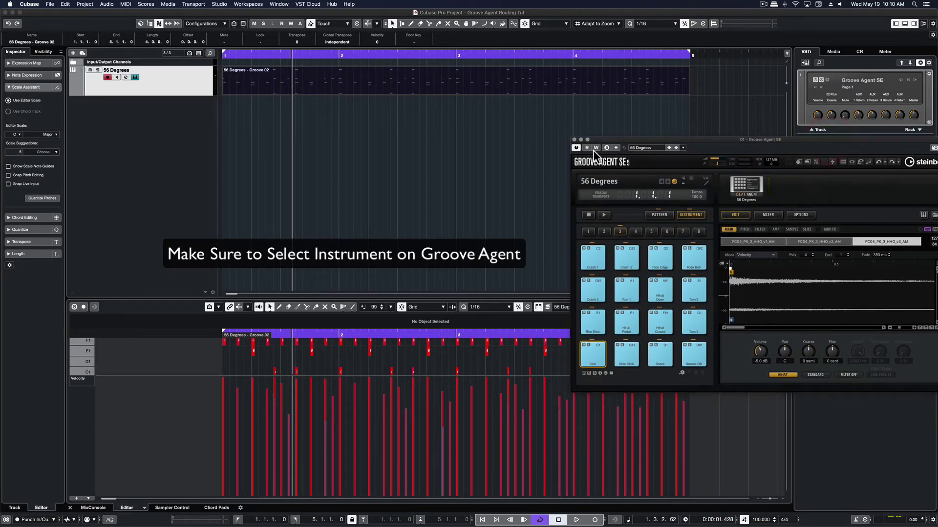
pyautogui.press('space')
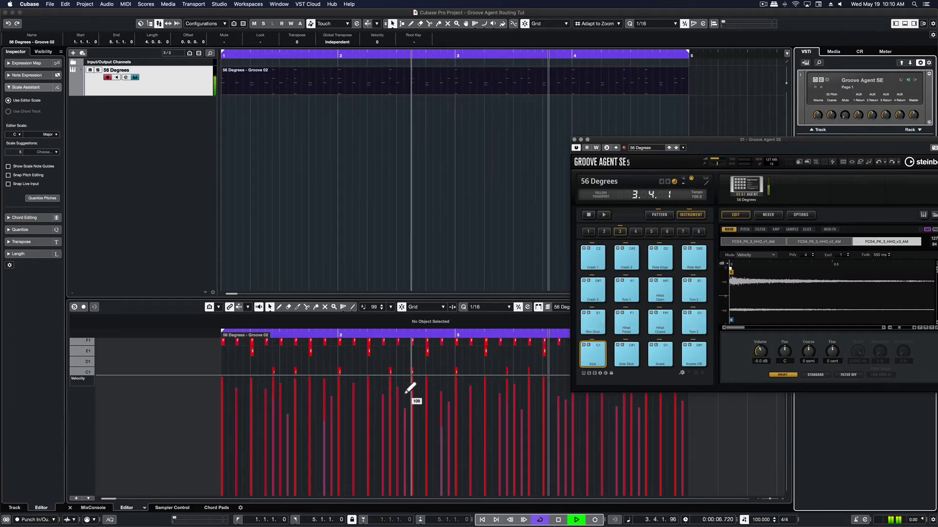
pyautogui.moveTo(404, 376); pyautogui.dragTo(413, 436)
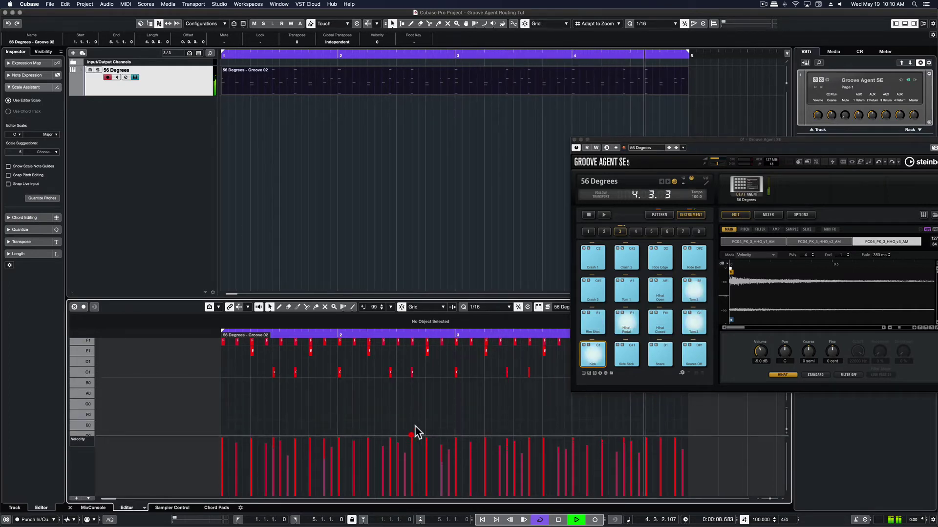
pyautogui.scroll(3, 416, 408)
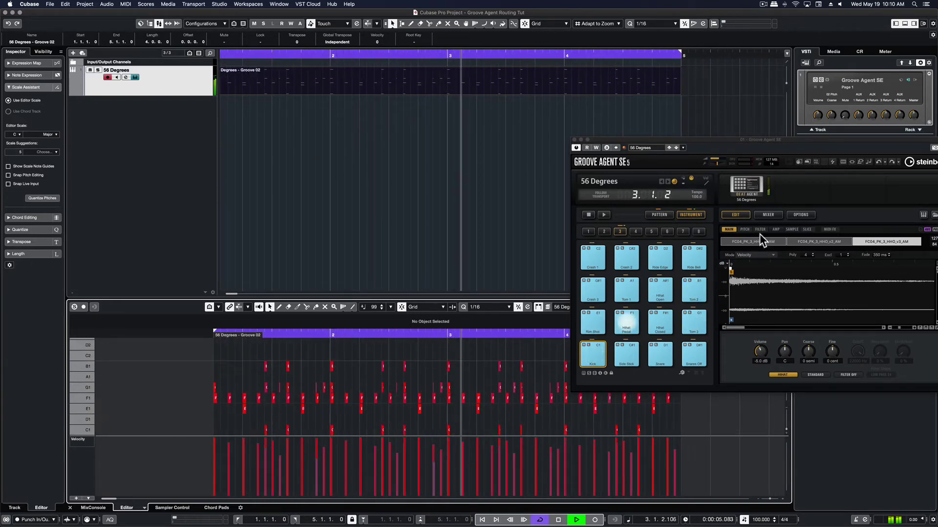
pyautogui.click(769, 215)
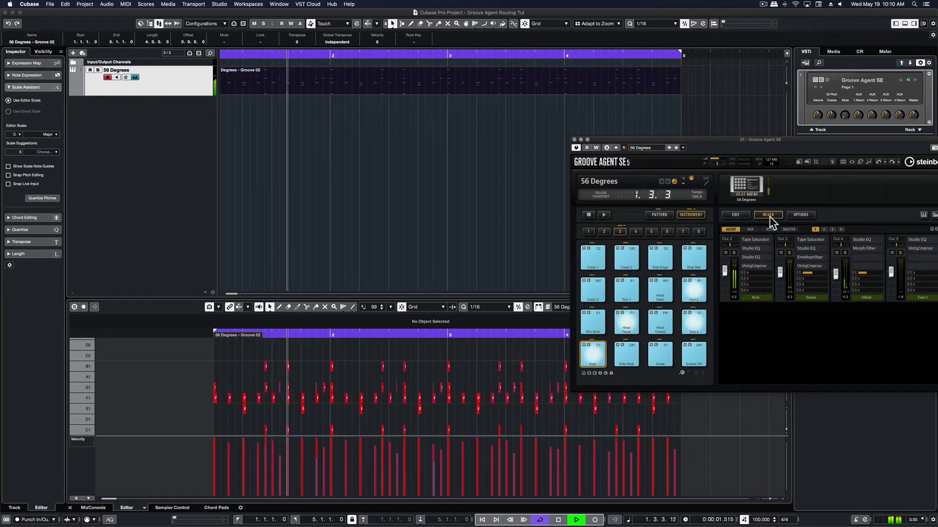
# Step: Audition the groove, raise the Snare output slightly, then stop and close Groove Agent SE
pyautogui.press('space')
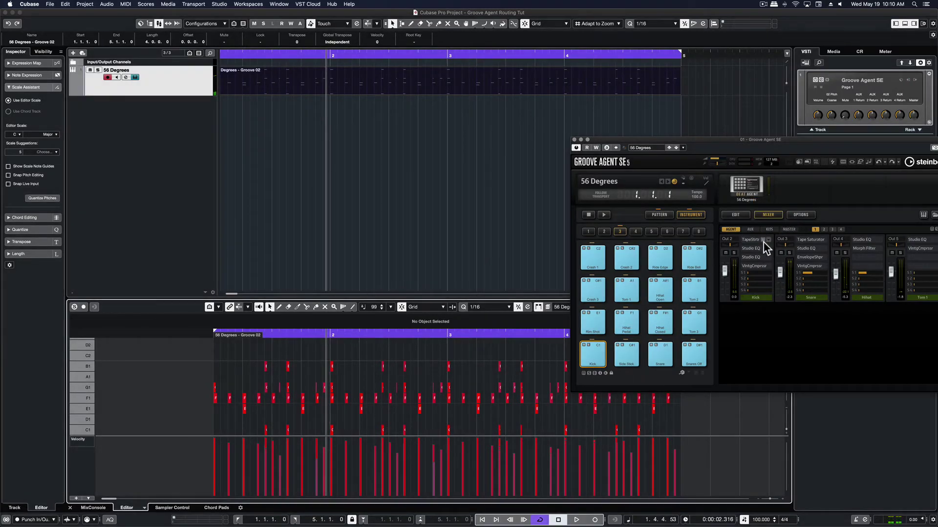
pyautogui.press('space')
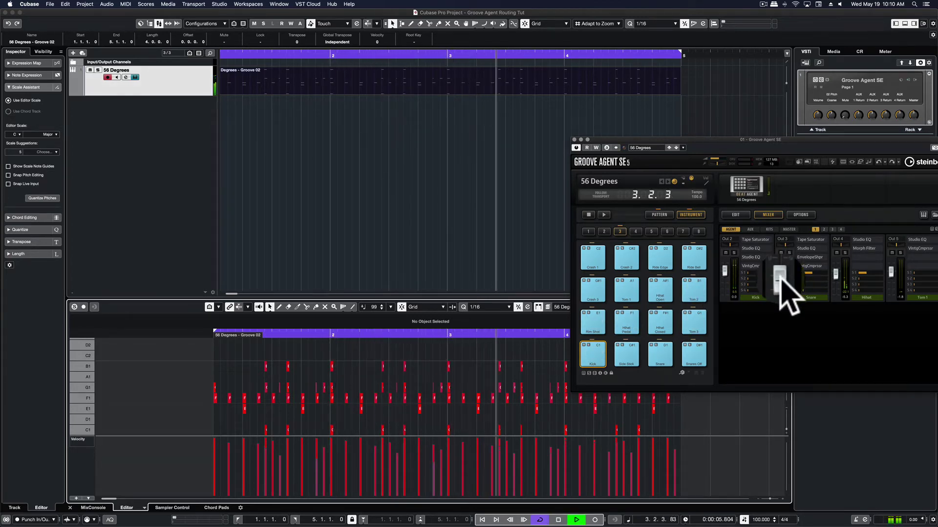
pyautogui.moveTo(781, 282); pyautogui.dragTo(778, 278)
pyautogui.press('space')
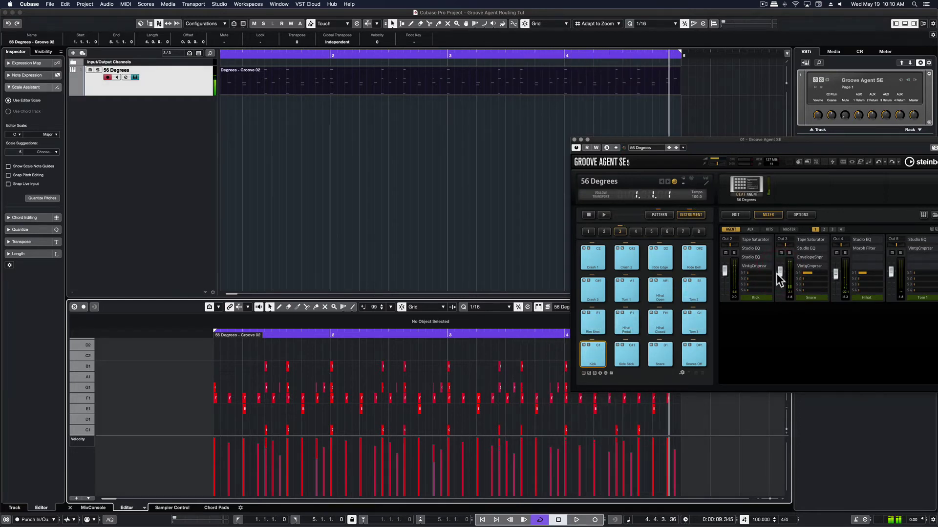
pyautogui.moveTo(751, 138); pyautogui.dragTo(584, 118)
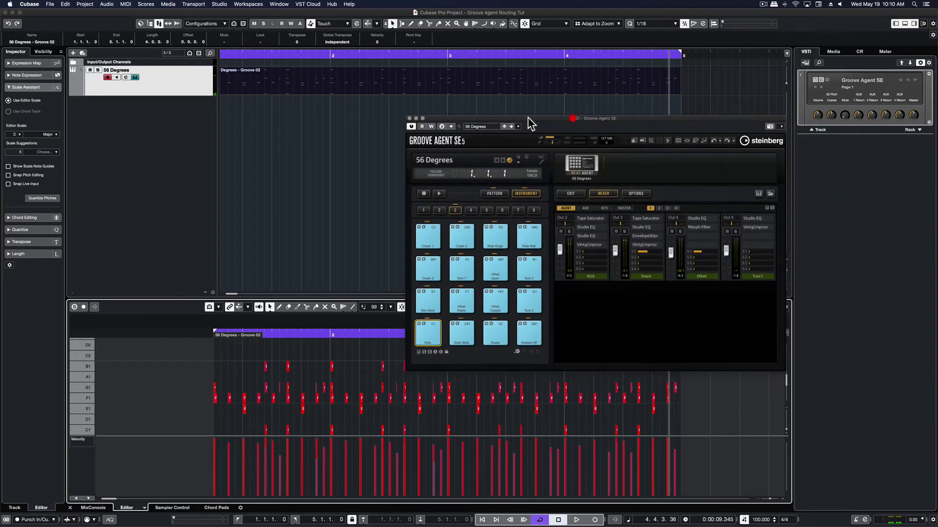
pyautogui.click(409, 118)
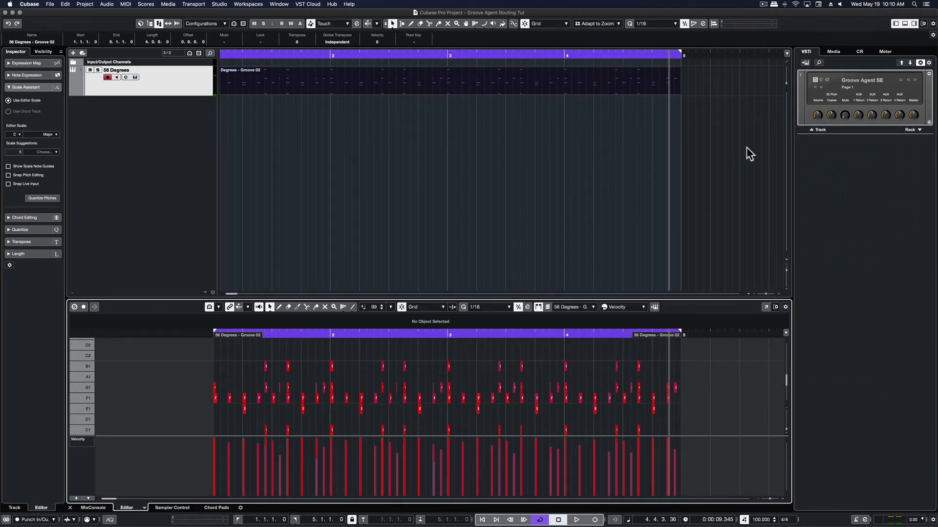
# Step: Leave Groove Agent's extra outputs Out 10–12 deactivated and return the playhead to the project start
pyautogui.click(914, 79)
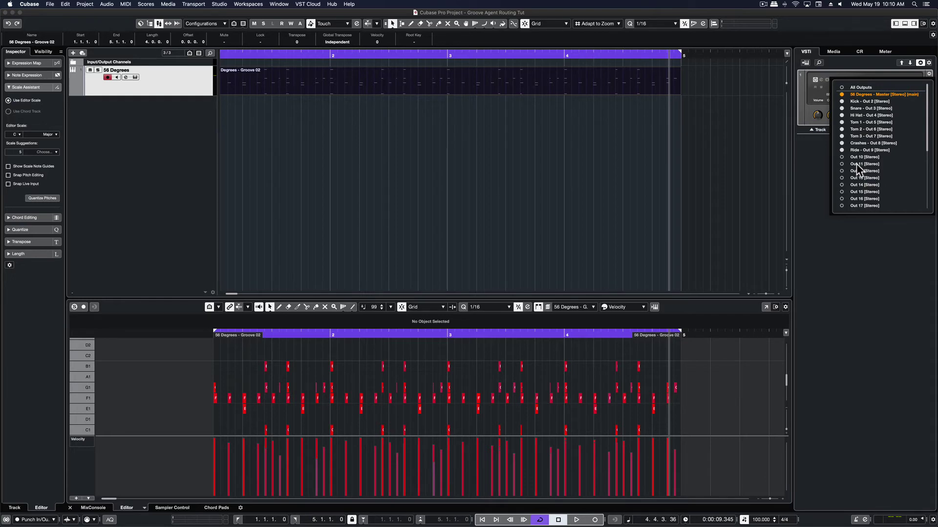
pyautogui.click(817, 163)
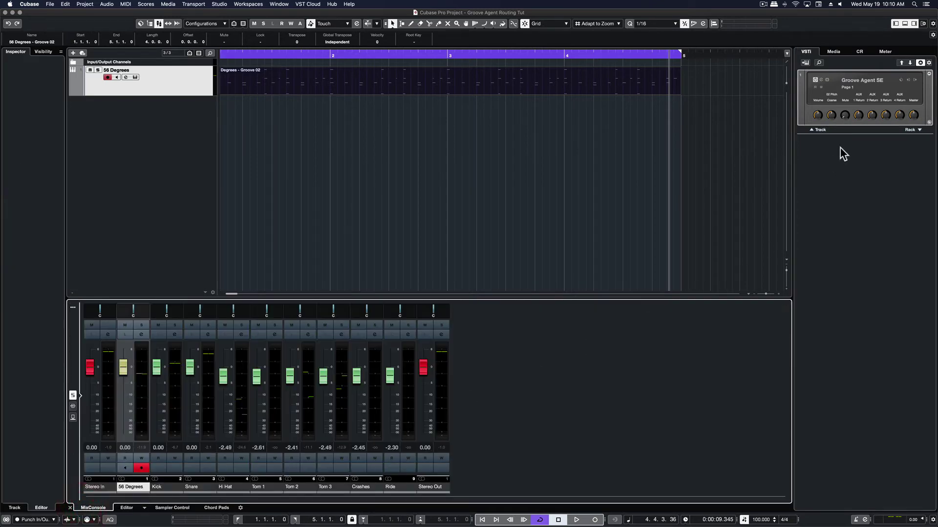
pyautogui.click(914, 81)
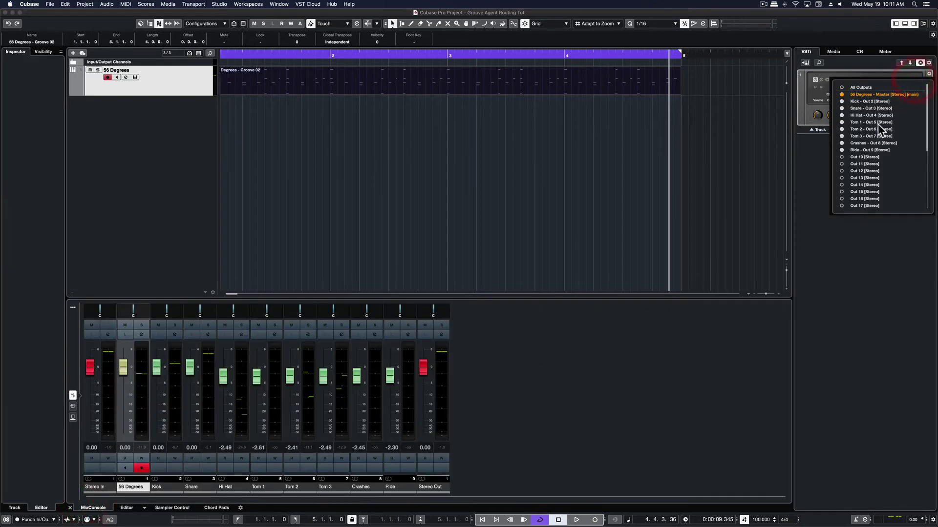
pyautogui.click(843, 157)
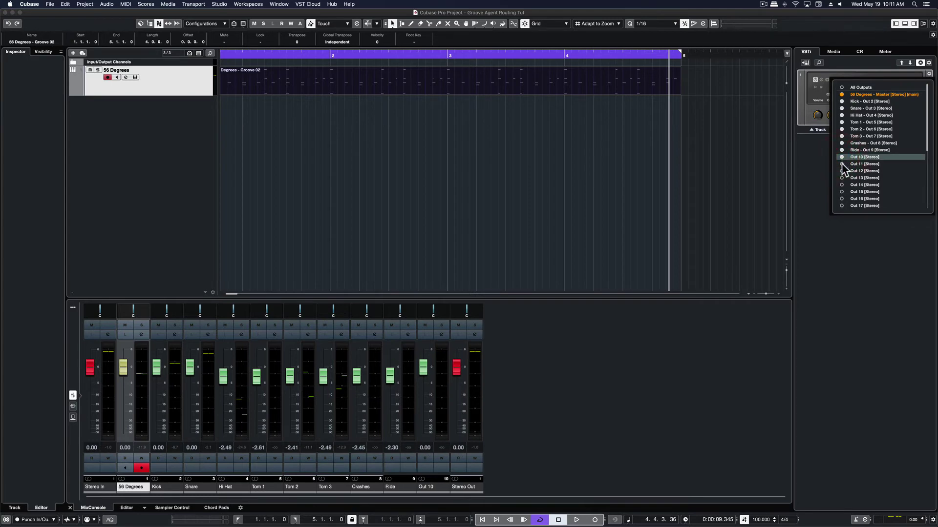
pyautogui.click(842, 163)
pyautogui.click(842, 171)
pyautogui.click(842, 171)
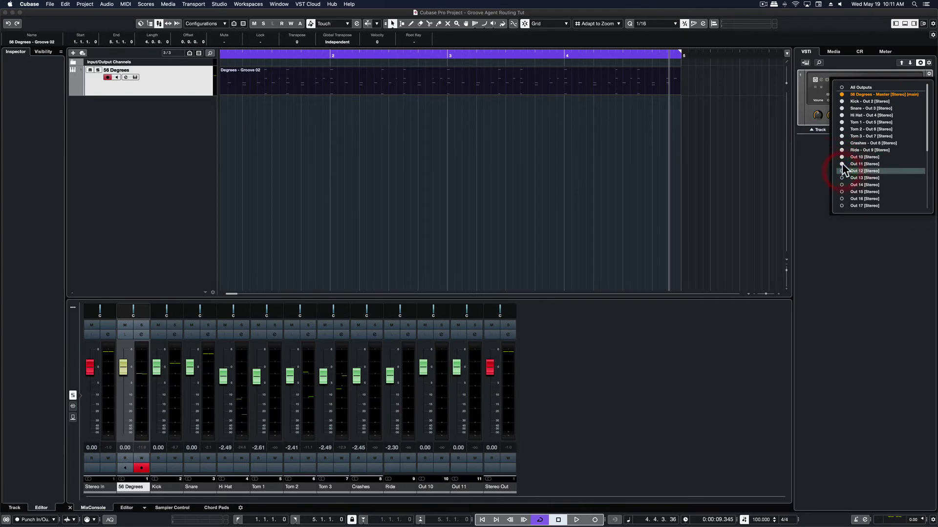
pyautogui.click(842, 164)
pyautogui.click(842, 157)
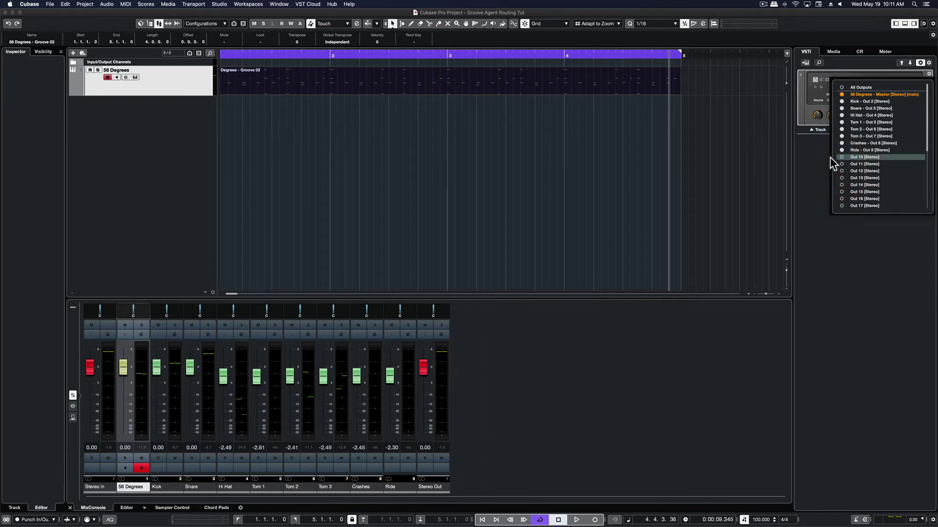
pyautogui.click(819, 161)
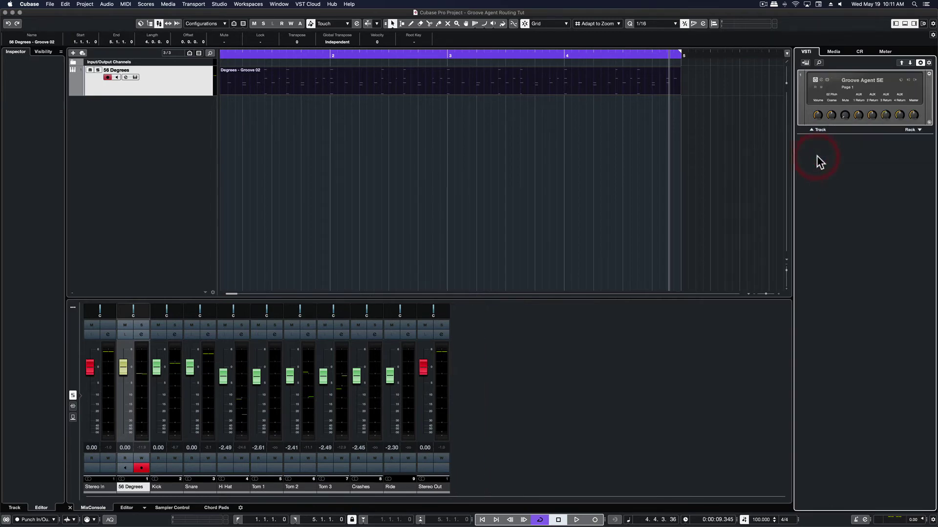
pyautogui.press('Home')
# Step: Open File > Export > Audio Mixdown and begin renaming the file to 'Groove Agent Drum Test'
pyautogui.click(51, 6)
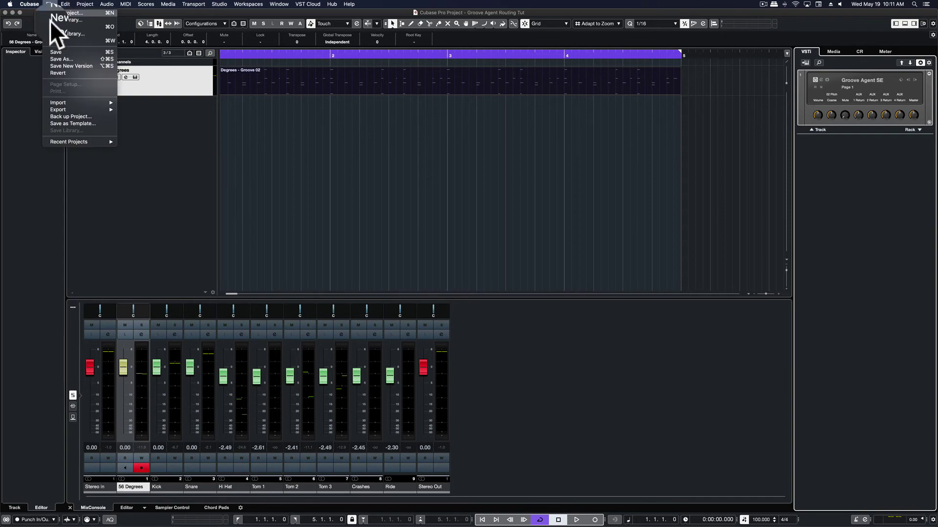
pyautogui.click(133, 110)
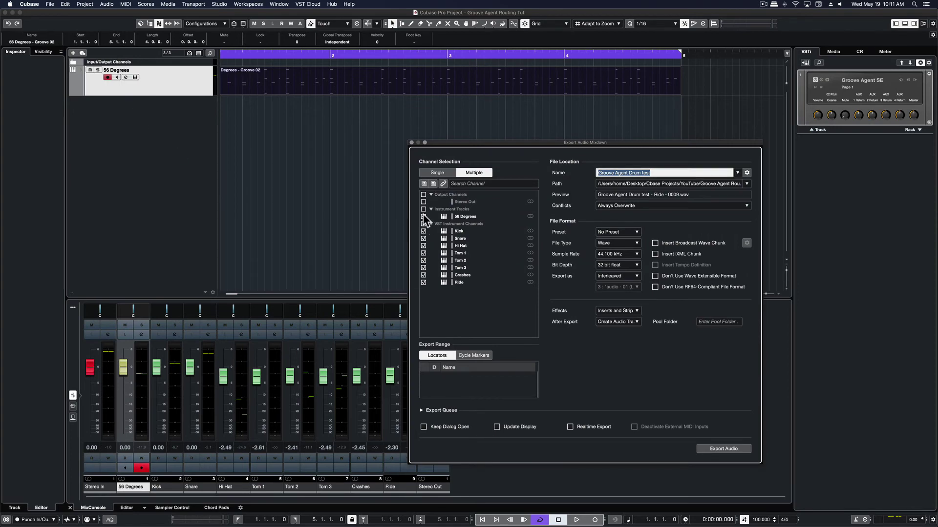
pyautogui.click(657, 170)
pyautogui.press('BackSpace')
pyautogui.press('BackSpace')
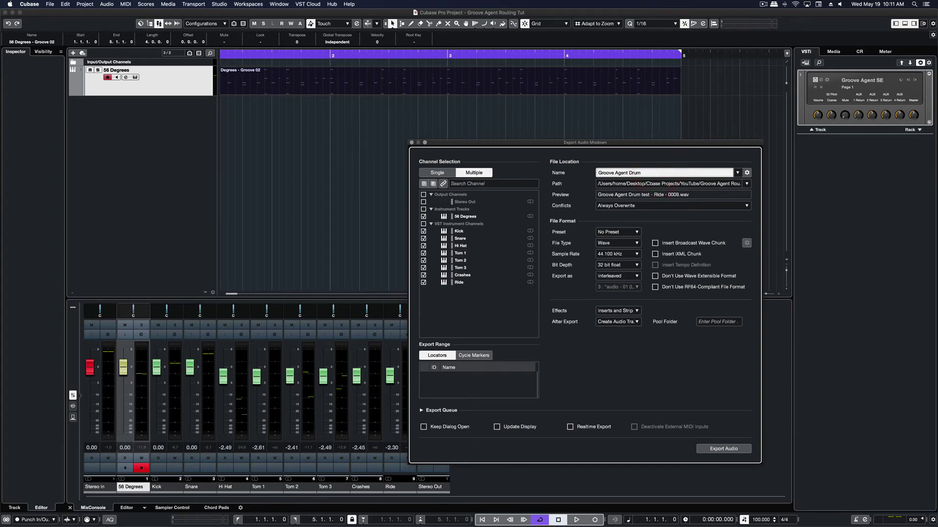